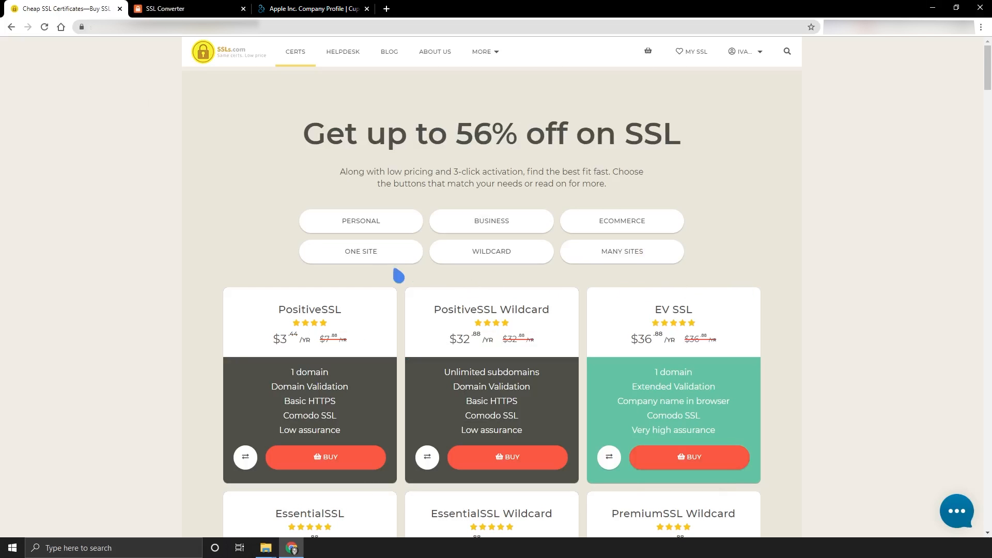
- Filter certificates to One Site and Wildcard, then open the My SSL certificate list
left_click(361, 263)
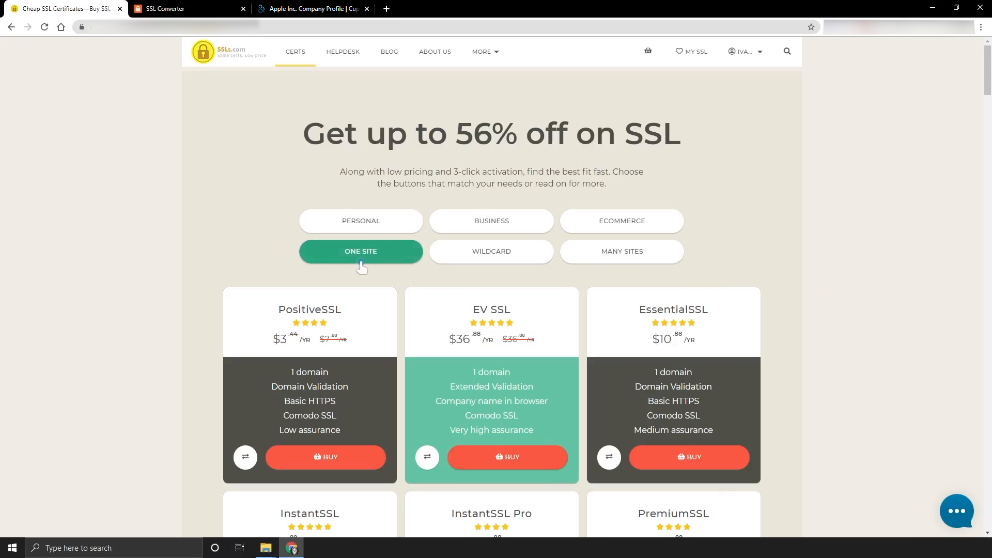
left_click(494, 263)
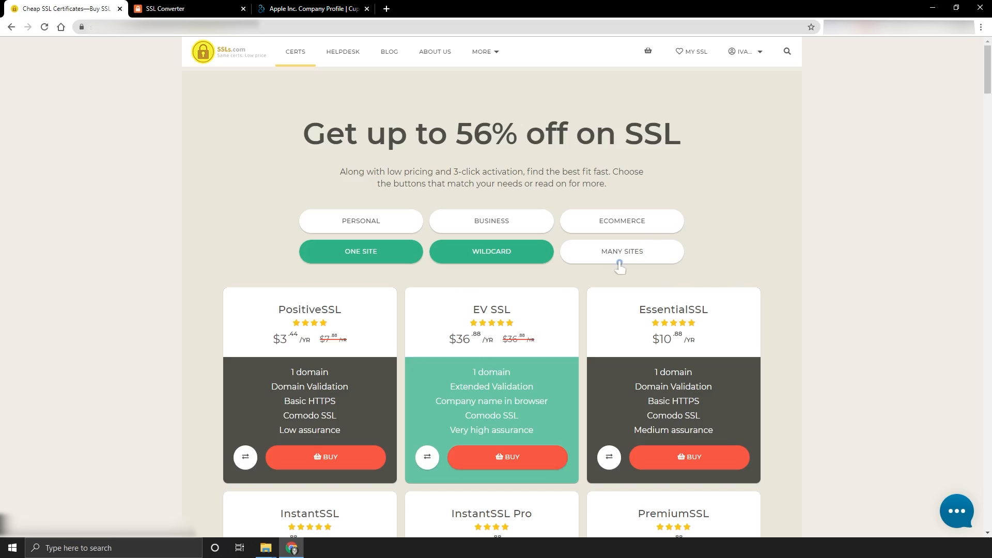
left_click(693, 65)
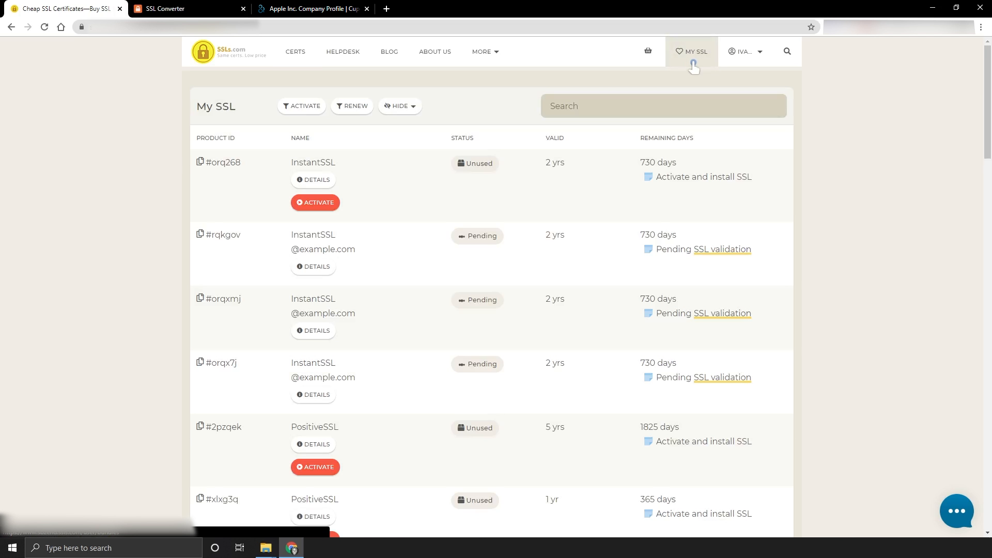
- Activate the unused InstantSSL and dismiss the SSL Lifetime Limit notice
left_click(315, 207)
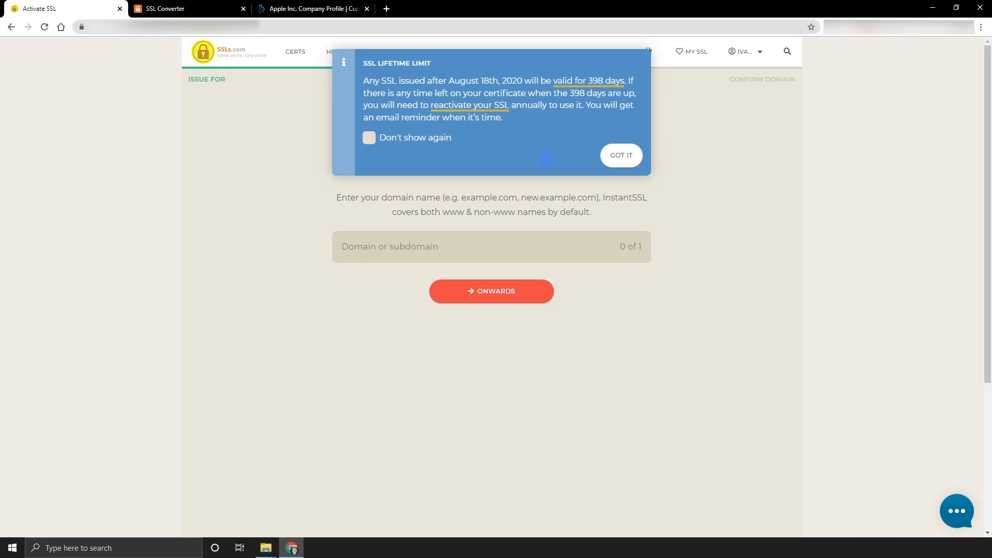
left_click(625, 163)
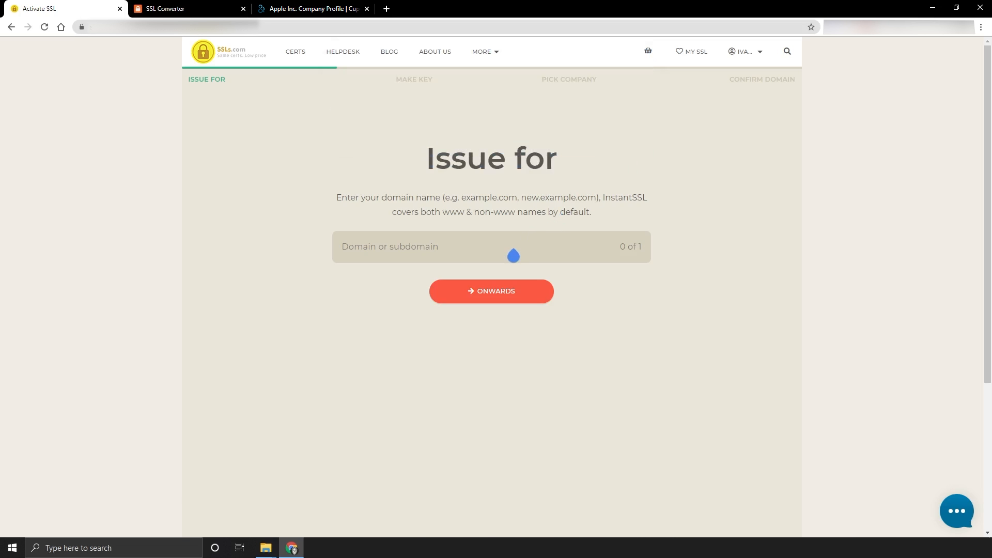
- Enter example.com as the domain and continue to the key step
left_click(513, 255)
type("example.com")
key("Return")
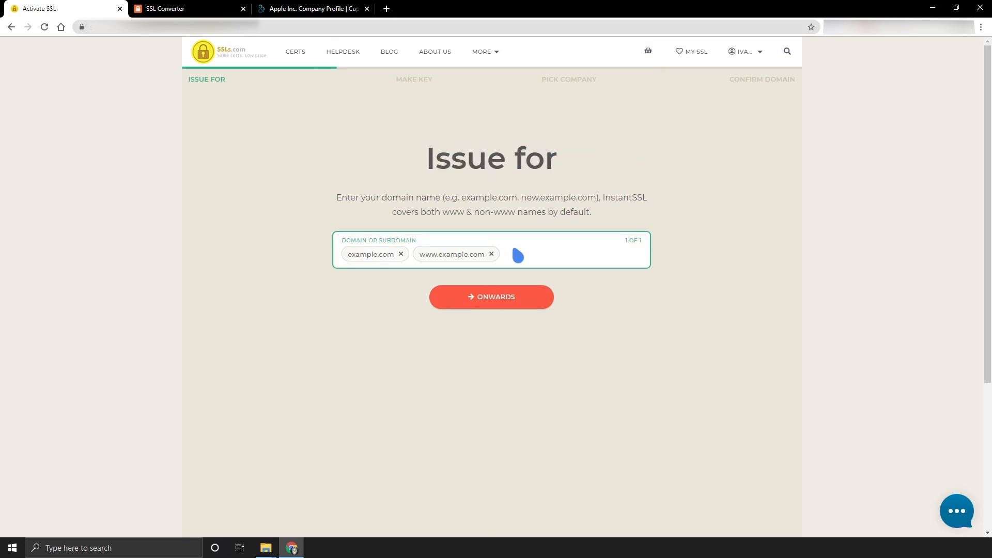
left_click(496, 311)
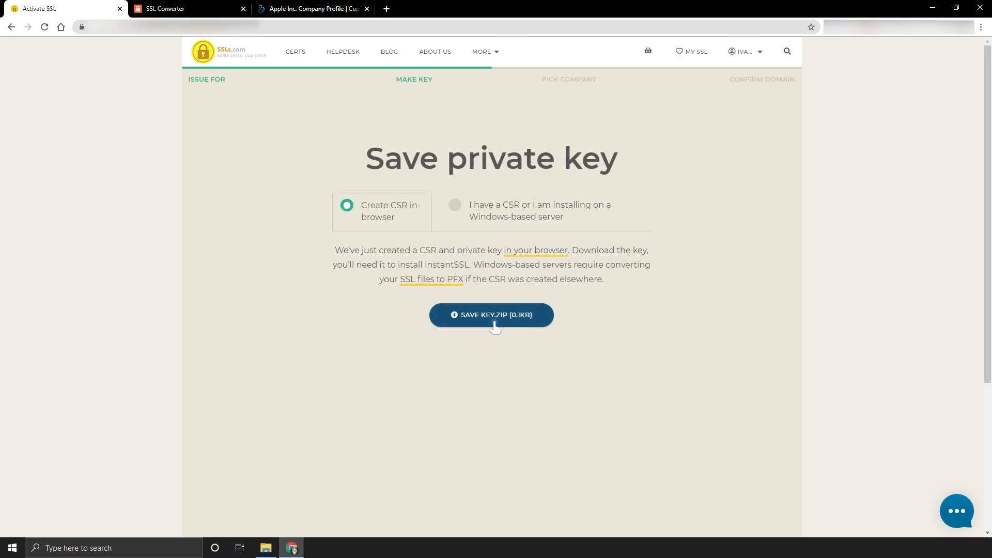
left_click(266, 548)
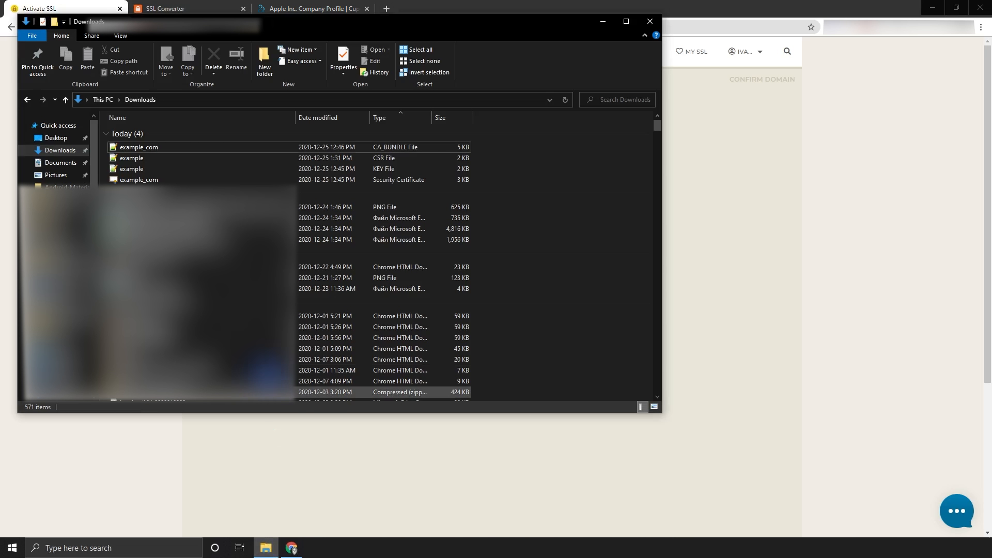
left_click(202, 159)
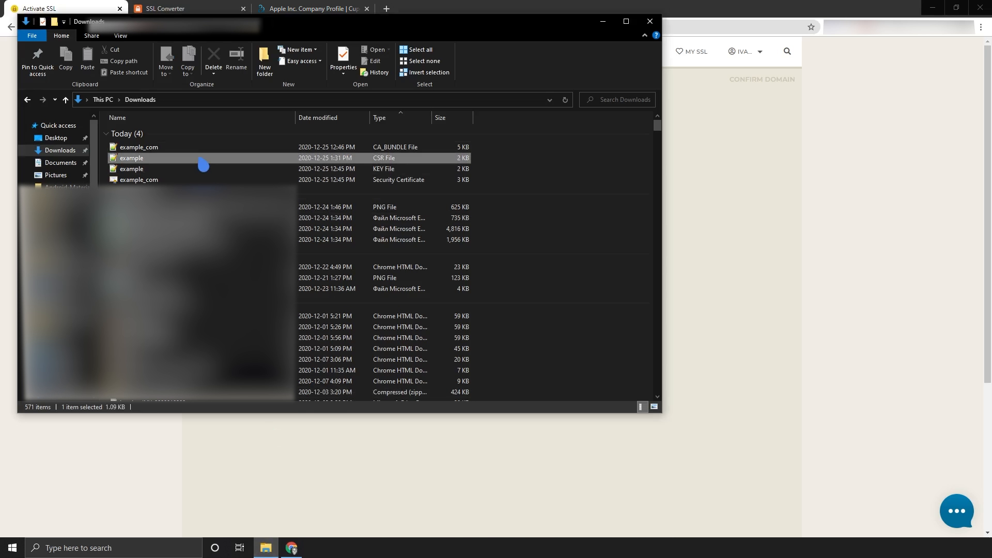
double_click(203, 164)
left_click_drag(345, 173, 505, 340)
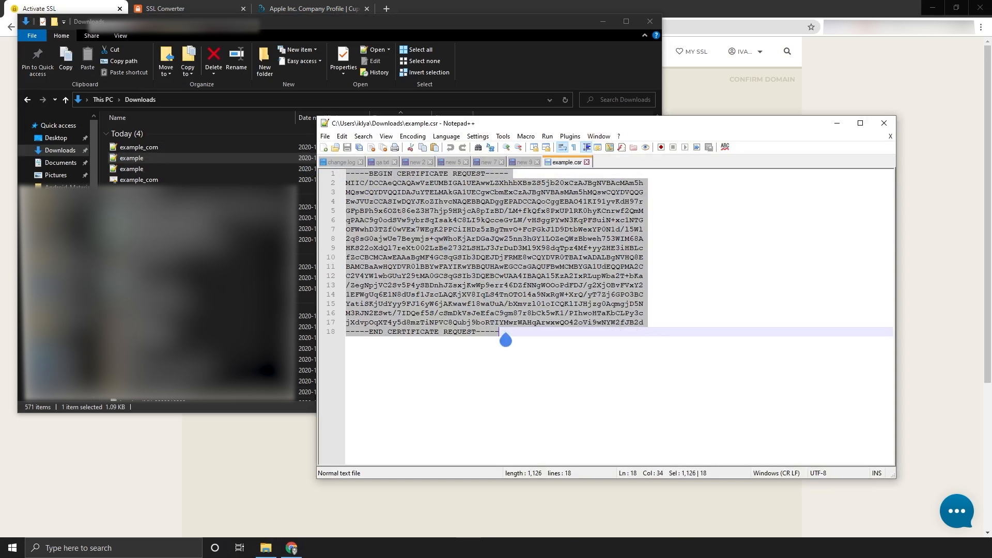
key("alt+F4")
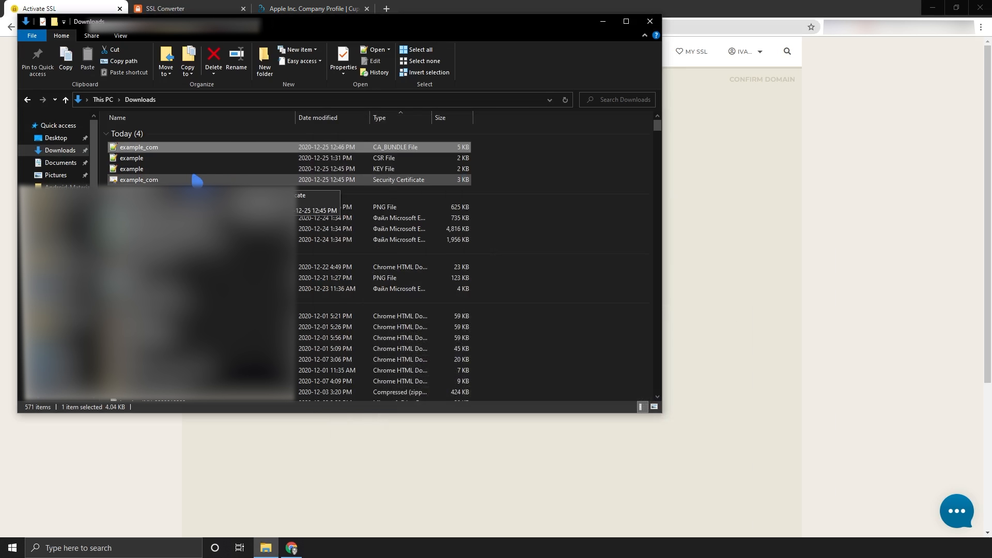
left_click(186, 169)
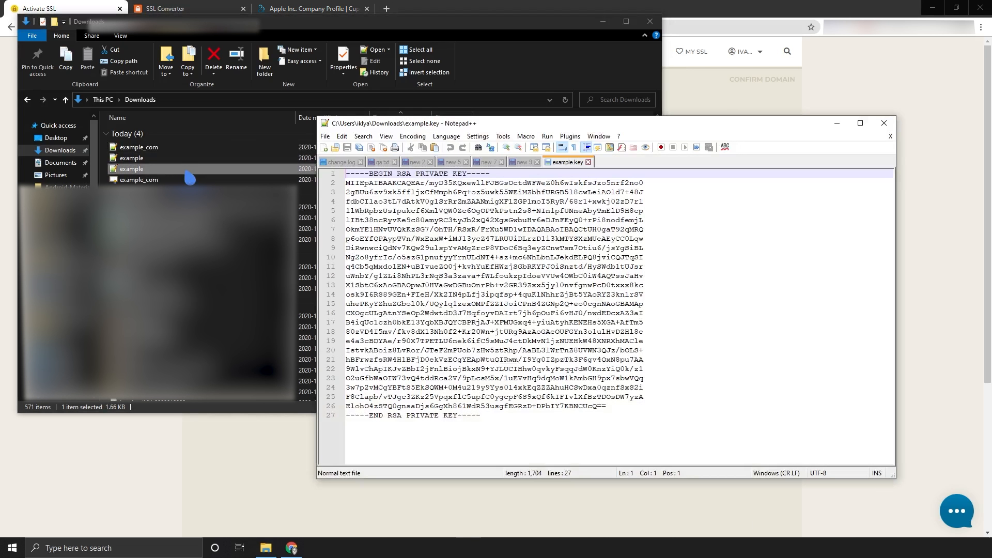
left_click_drag(345, 173, 487, 422)
key("alt+Tab")
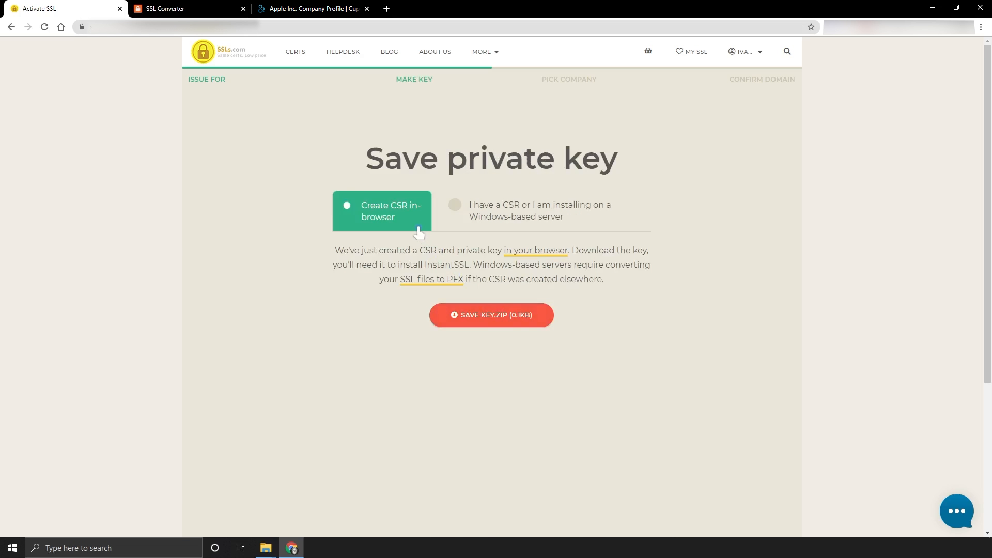
- Download the private key as example_com_key.zip and show it in its folder
left_click(493, 324)
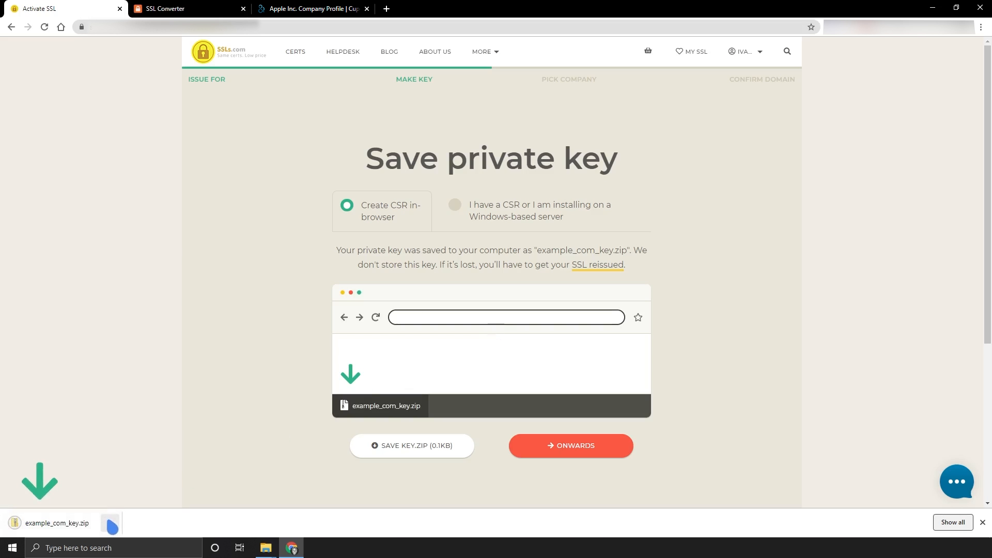
left_click(111, 524)
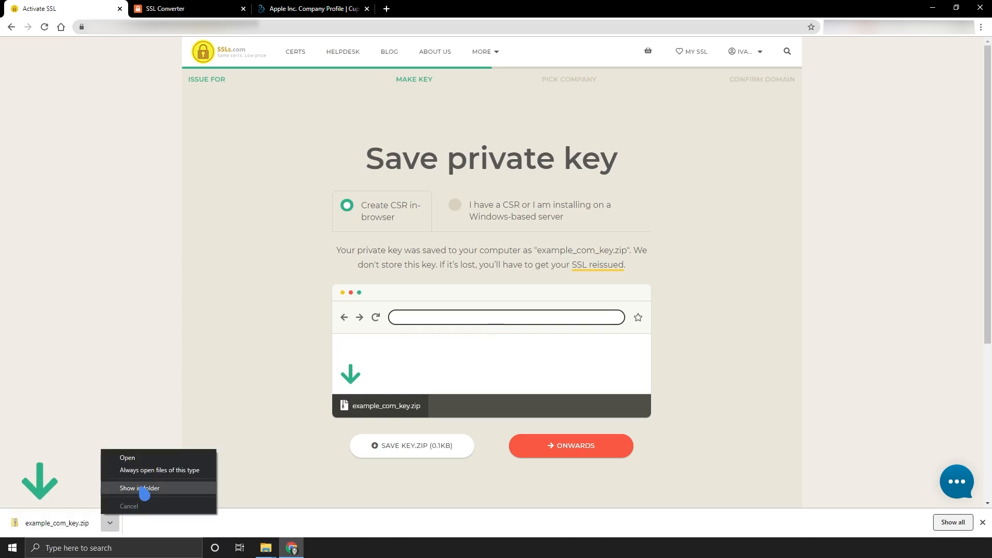
left_click(142, 489)
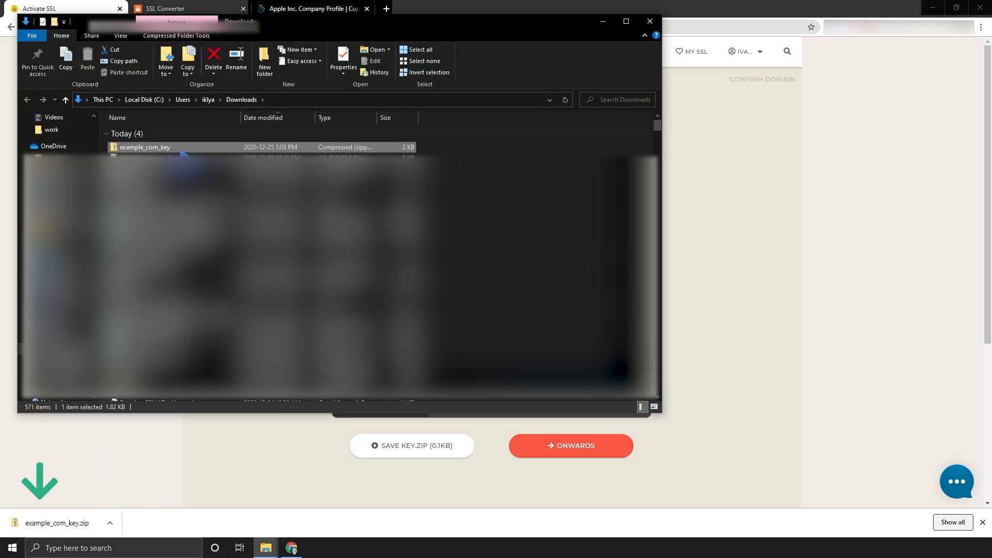
- Inspect the private key inside the zip in Notepad, then close it and the downloads bar
double_click(182, 148)
double_click(160, 134)
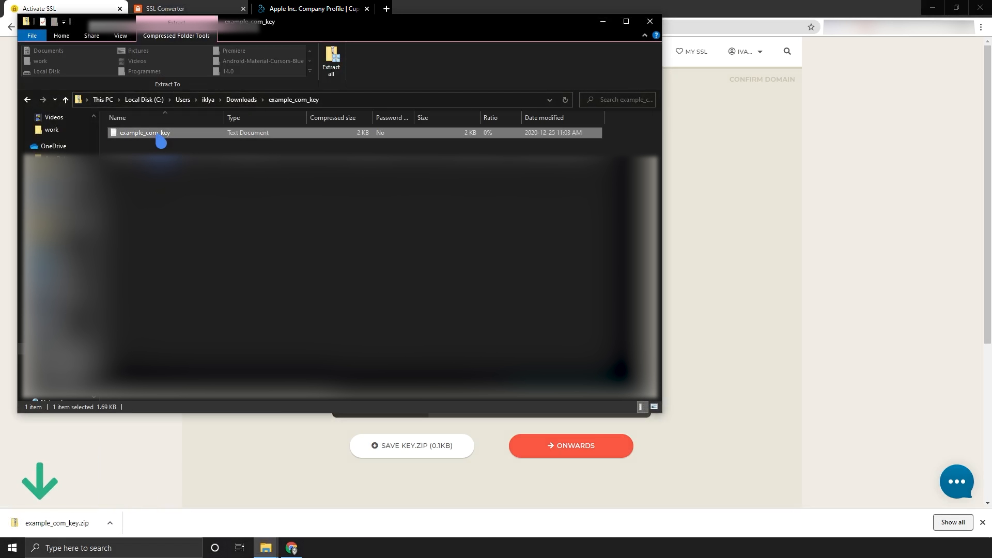
left_click_drag(240, 111, 375, 373)
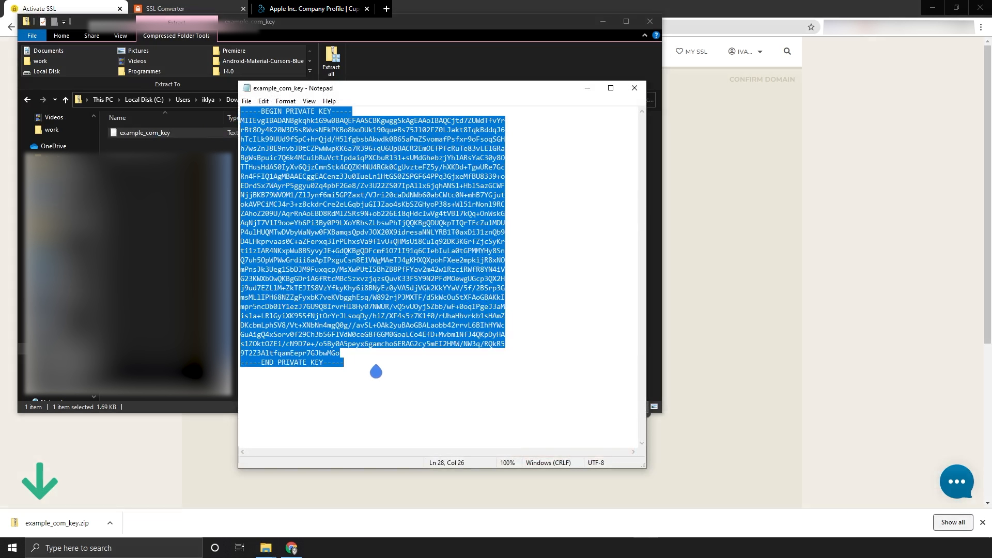
key("alt+F4")
key("alt+F4")
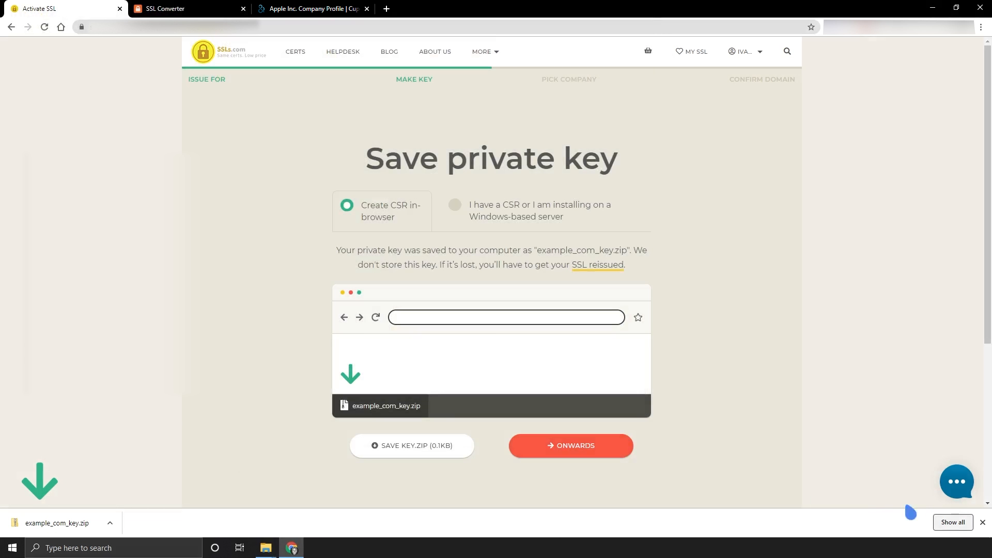
left_click(982, 522)
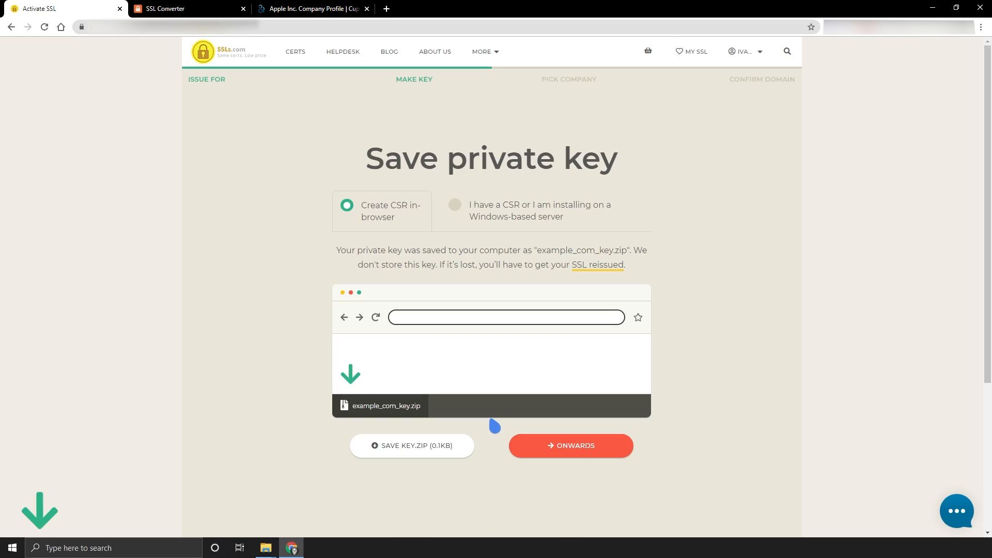
- In SSL Converter, upload example_com, example.key and example_com.ca_bundle as certificate, key and bundle
left_click(200, 10)
left_click(347, 216)
left_click(231, 101)
left_click(408, 261)
left_click(413, 258)
left_click(304, 108)
left_click(411, 262)
left_click(414, 281)
left_click(179, 111)
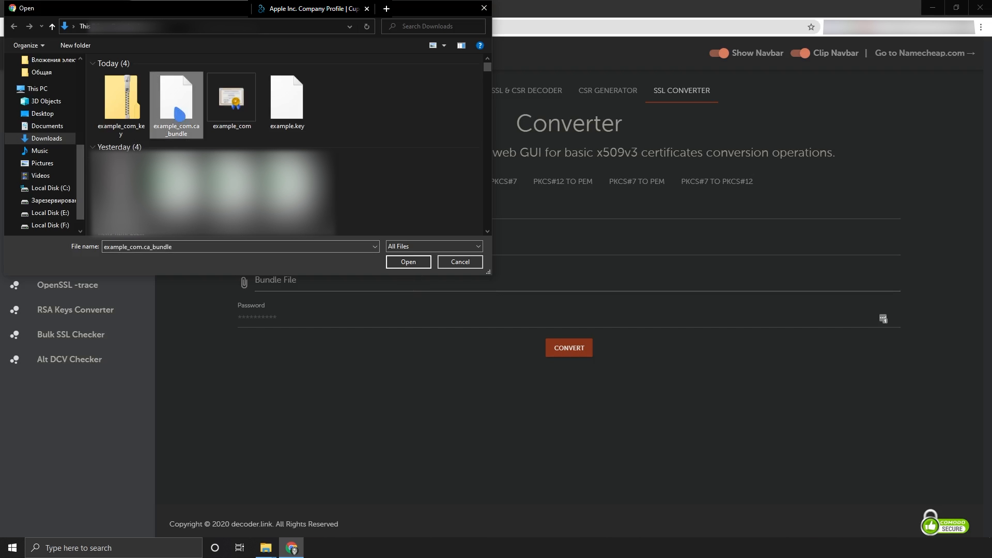
left_click(402, 262)
- Set a conversion password, convert to PKCS#12 and download the result
left_click(387, 320)
type("••••••••")
left_click(554, 356)
left_click(624, 188)
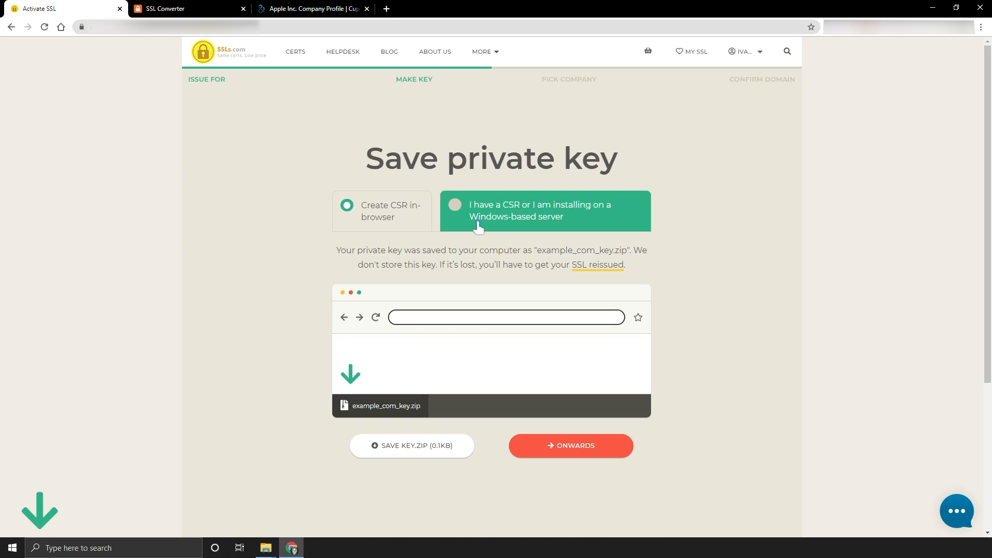
- Copy the OpenSSL CSR command for example.com and paste it into the MTPuTTY prompt
left_click(477, 225)
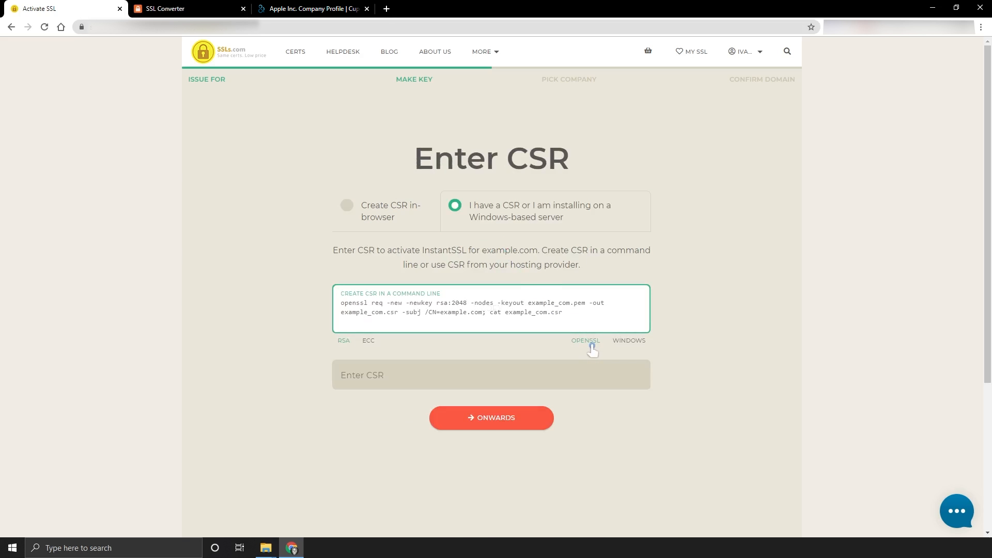
left_click(630, 342)
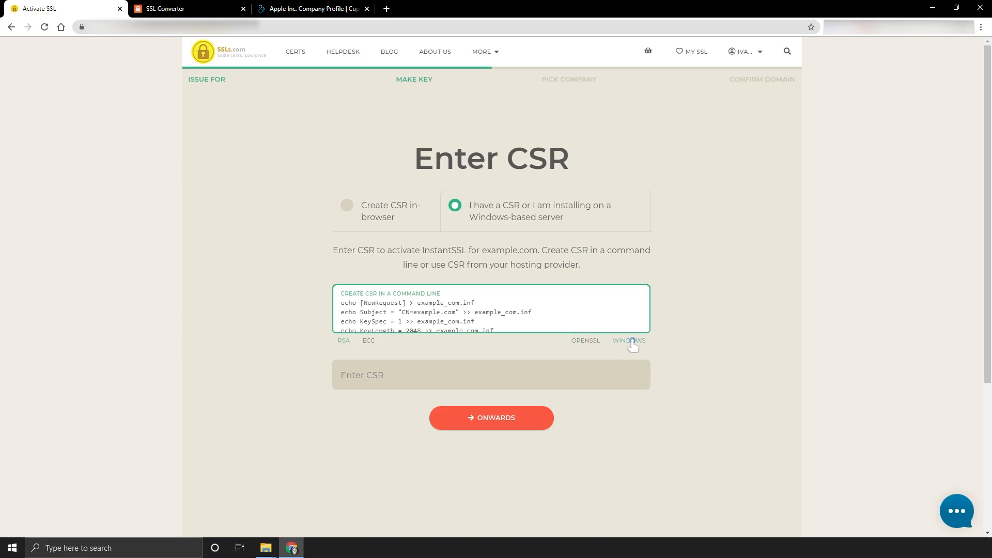
left_click(587, 341)
left_click(492, 327)
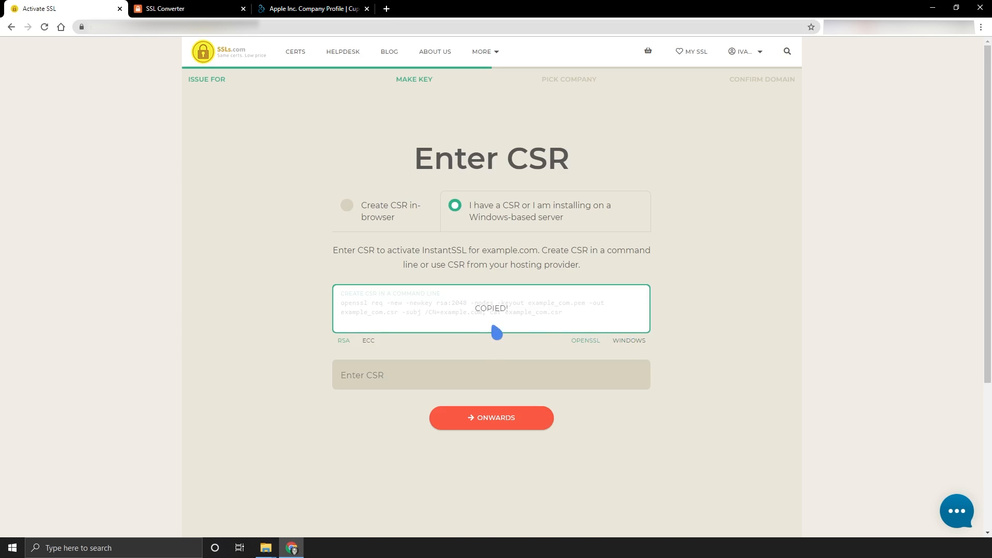
key("alt+Tab")
right_click(503, 293)
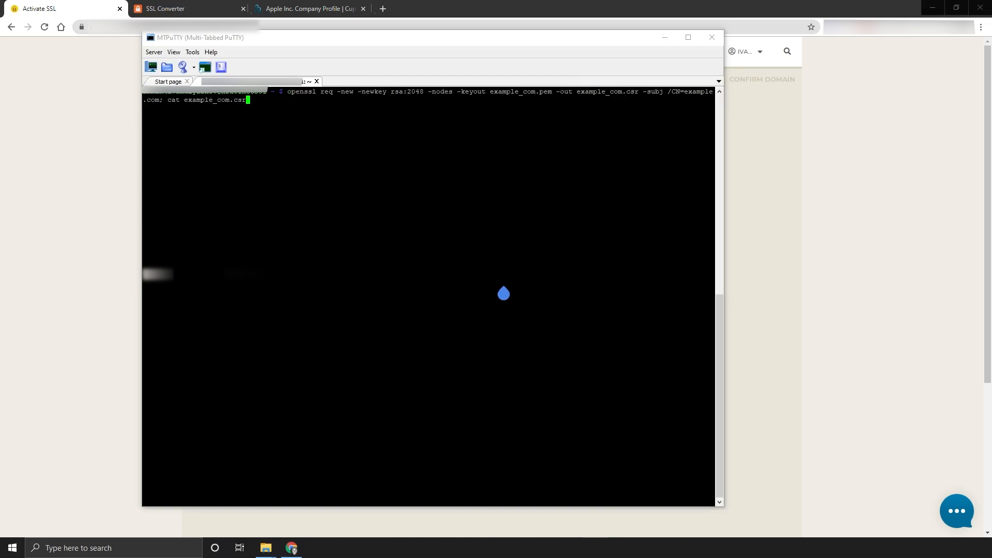
- Run the openssl command, copy the printed CSR block, and return to Chrome
key("Return")
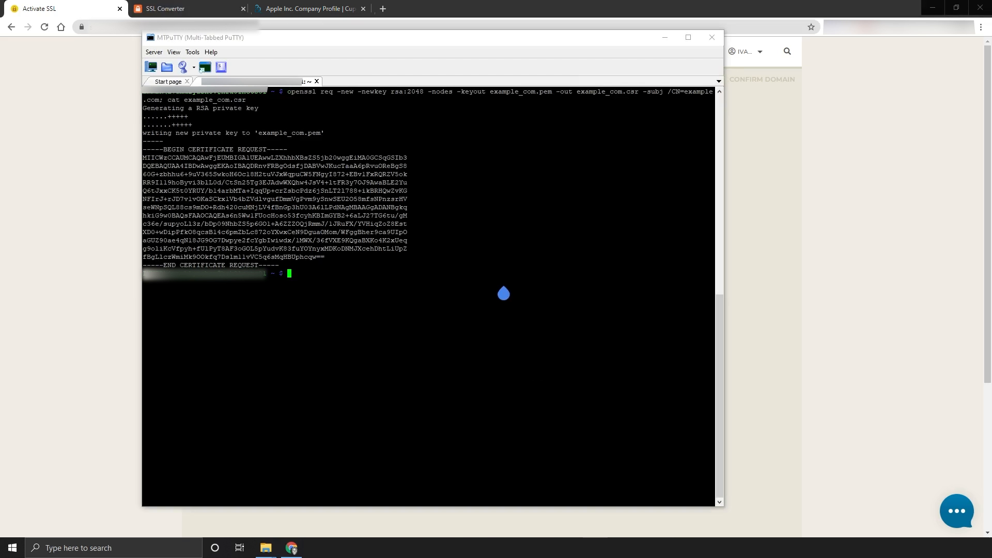
left_click_drag(284, 270, 147, 159)
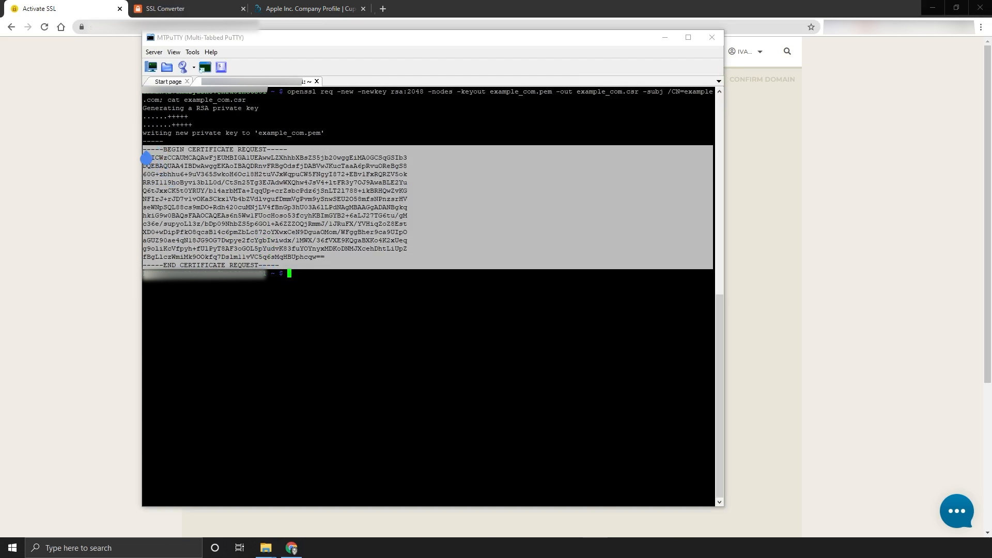
left_click(139, 126)
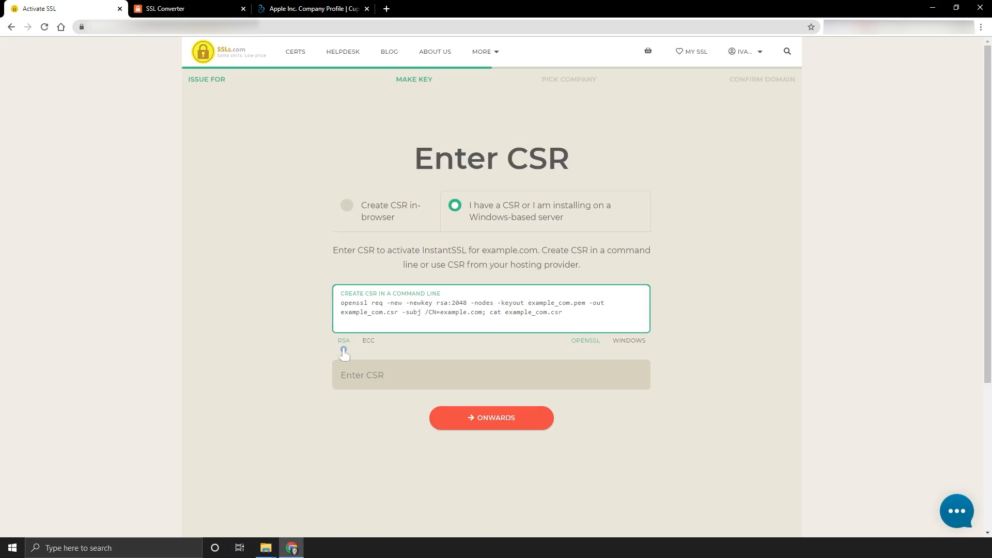
- Paste the CSR into the Enter CSR box and verify its BEGIN and END lines
left_click(369, 346)
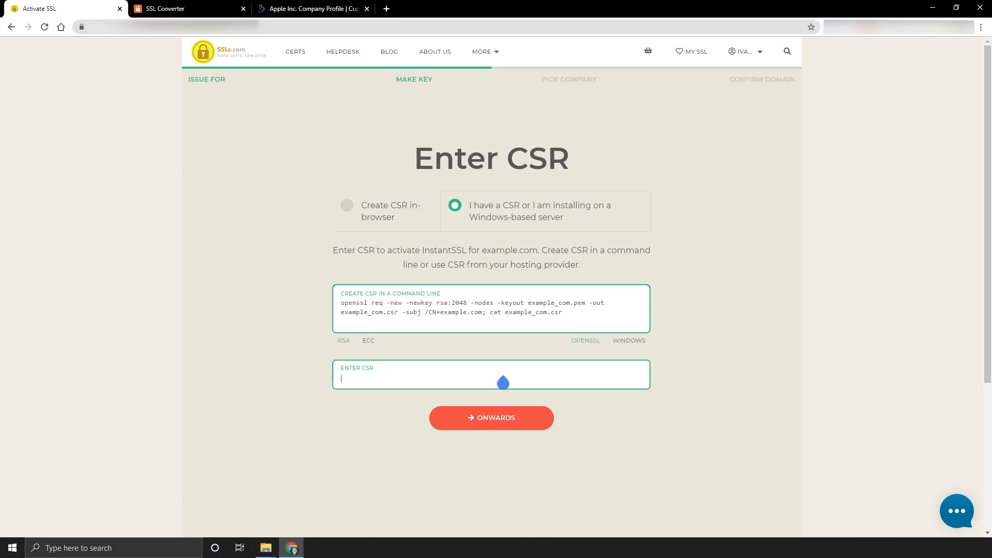
key("ctrl+v")
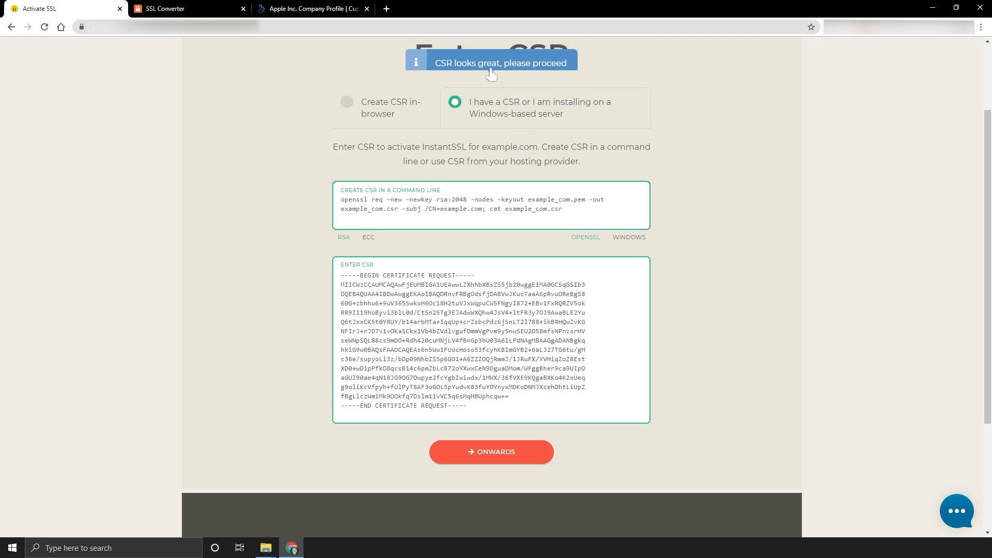
left_click_drag(474, 276, 341, 284)
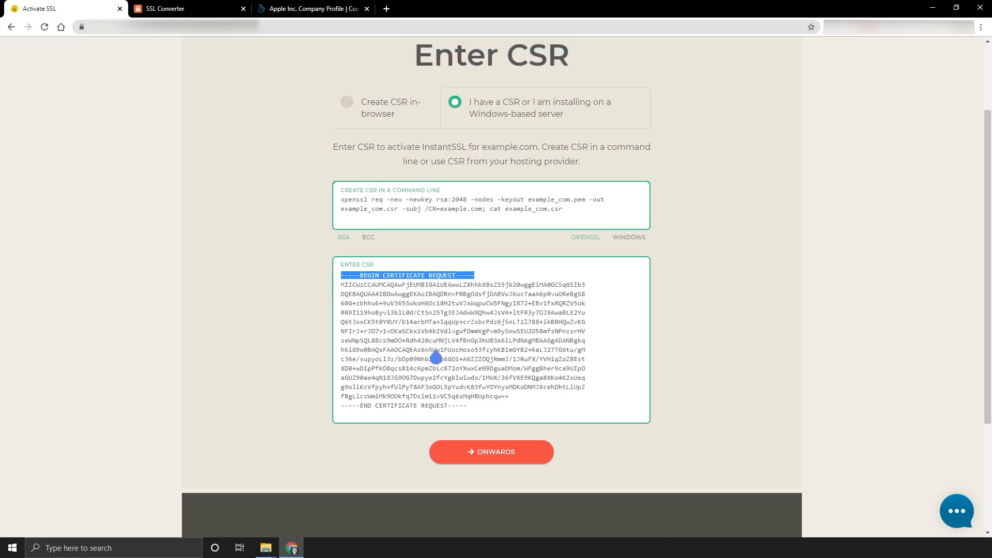
left_click(468, 415)
left_click_drag(468, 414, 341, 415)
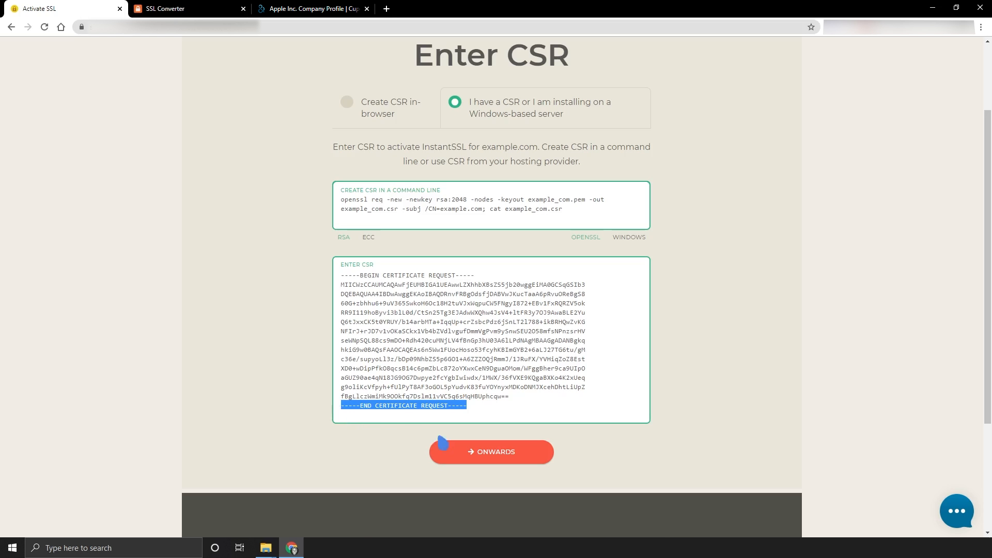
- Submit the CSR, then browse the OV SSL and EV SSL pages under More
left_click(492, 462)
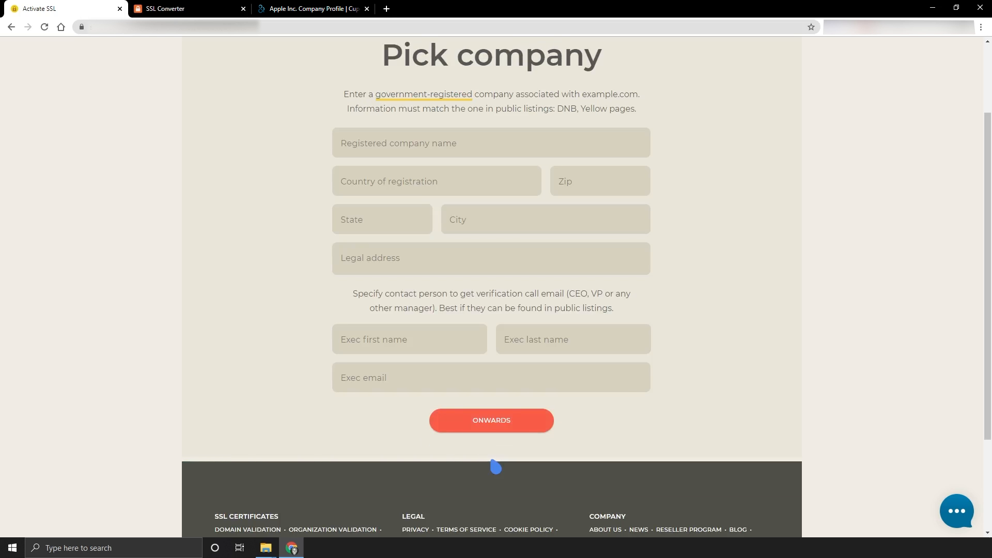
scroll(471, 205, "up", 2)
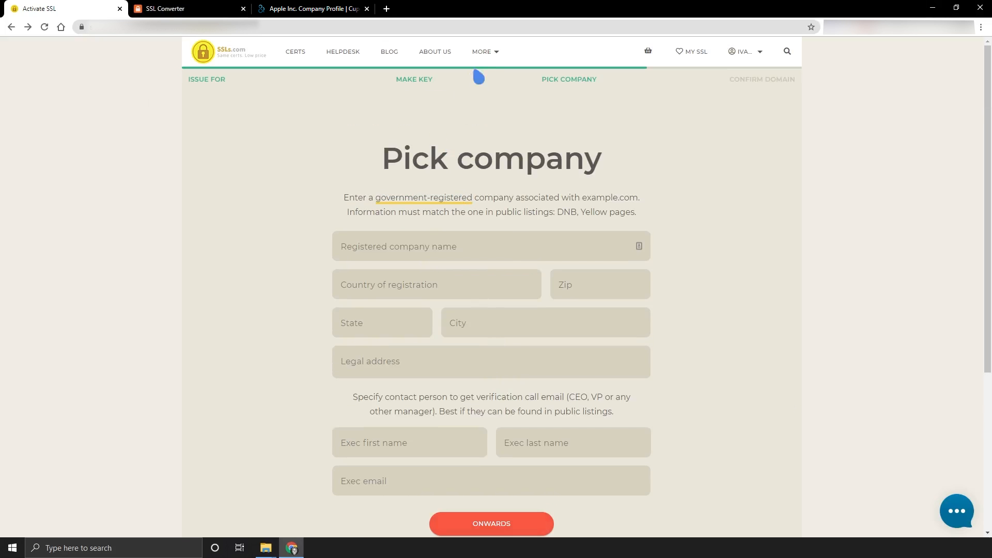
mouse_move(480, 59)
left_click(449, 189)
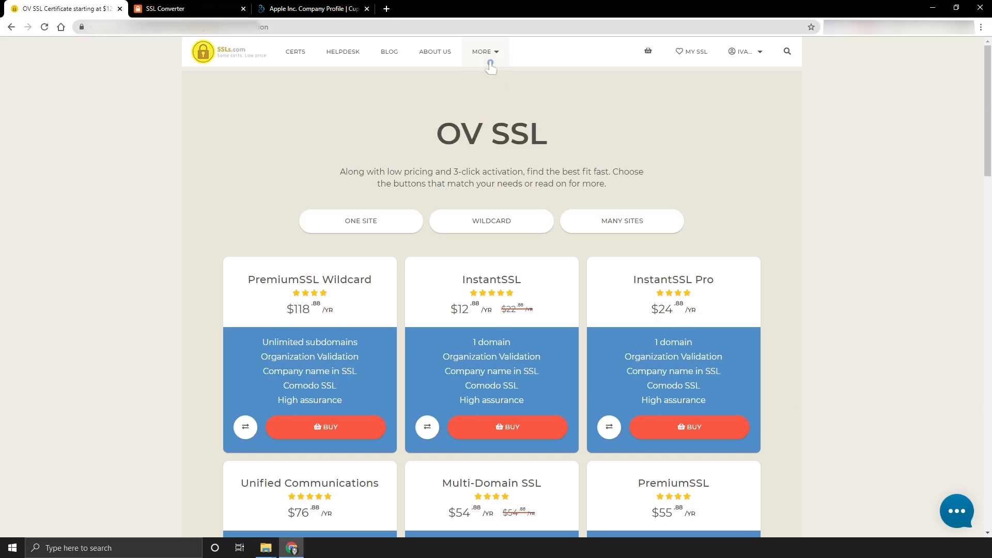
mouse_move(490, 62)
left_click(455, 213)
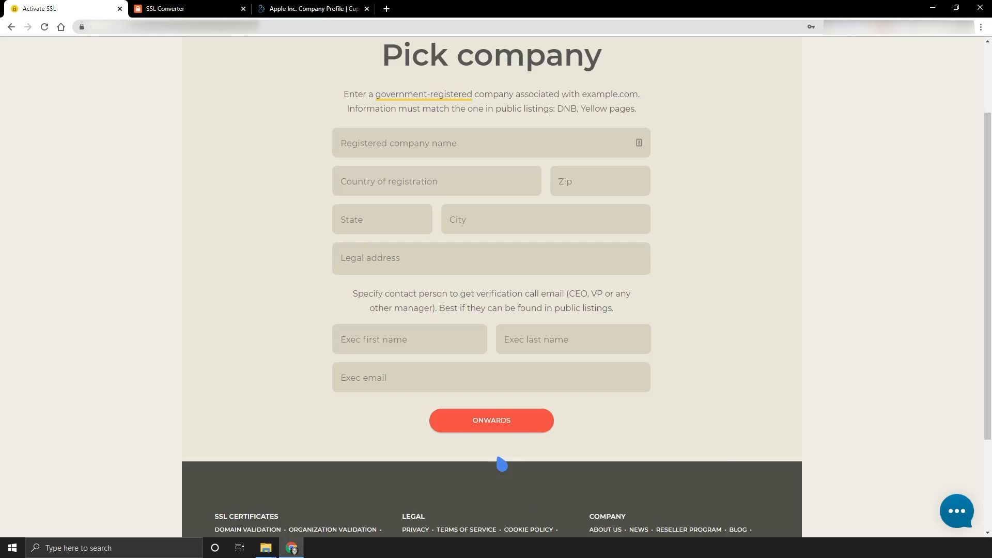
- Look up Apple Inc.'s phone in its D&B profile, then return to the company name field
left_click(313, 11)
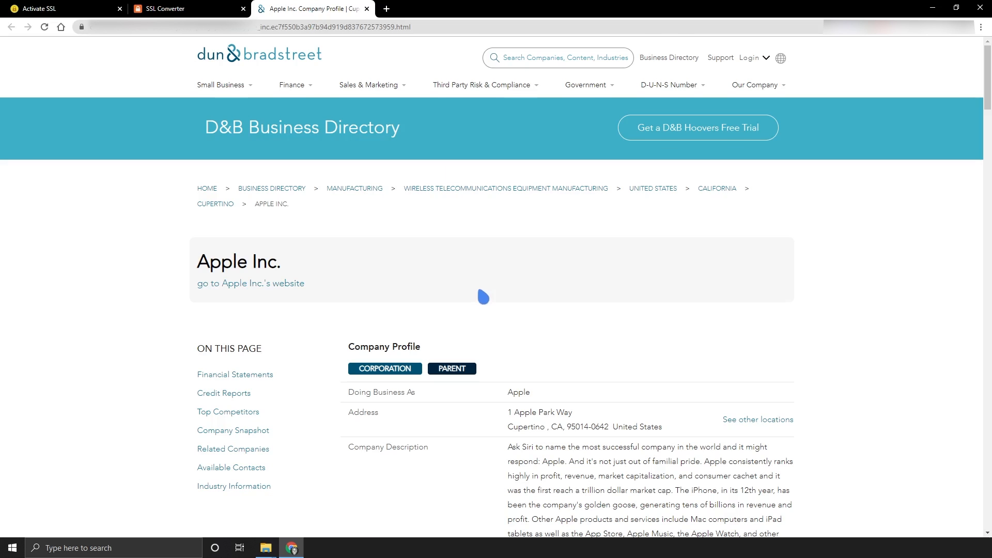
scroll(481, 295, "down", 9)
left_click_drag(504, 330, 542, 336)
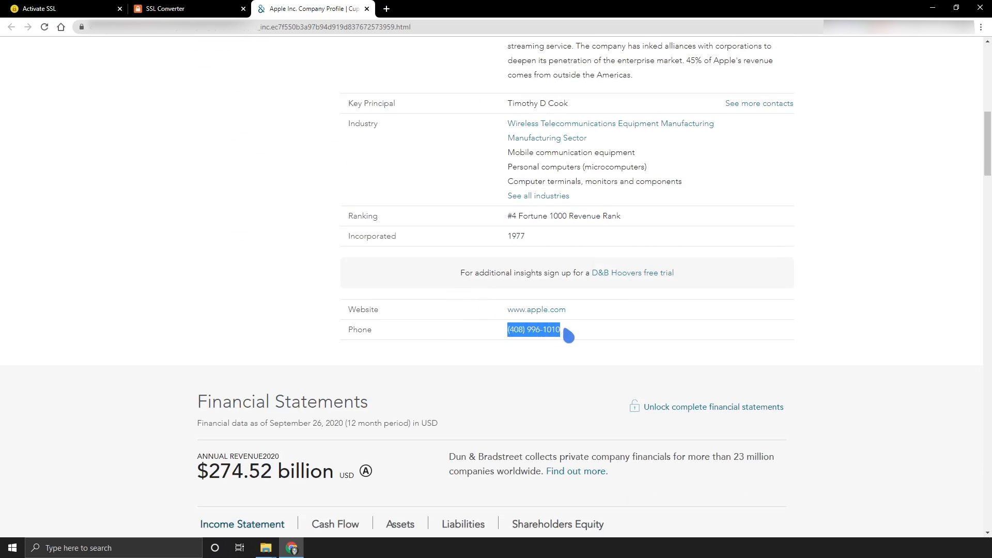
left_click(68, 9)
left_click(466, 153)
- Enter Apple Inc. as the company, United States as country, plus its Zip code and legal address
type("Apple I")
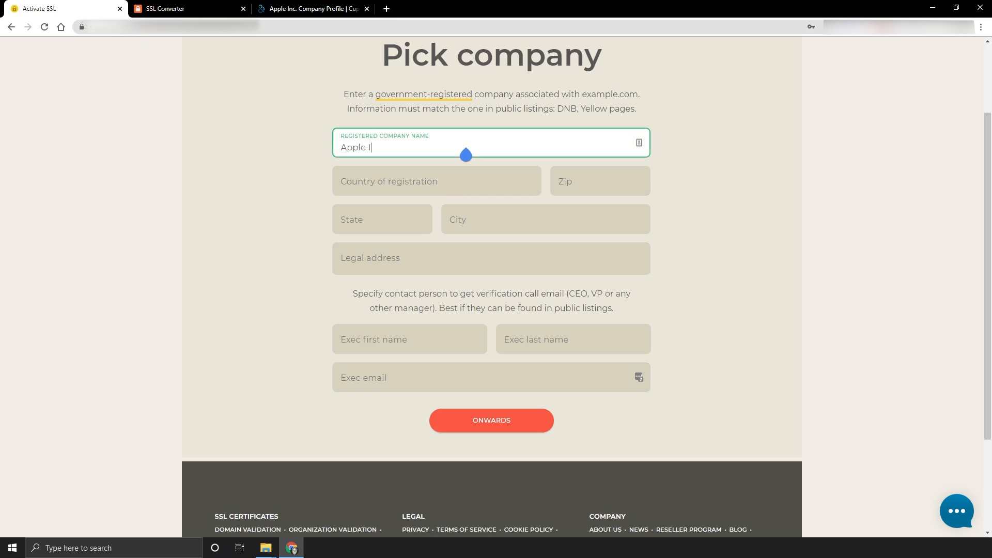
type("nc.")
key("Tab")
type("U")
left_click(496, 210)
left_click(629, 188)
type("95014")
left_click(573, 268)
type("1 Apple Park Way")
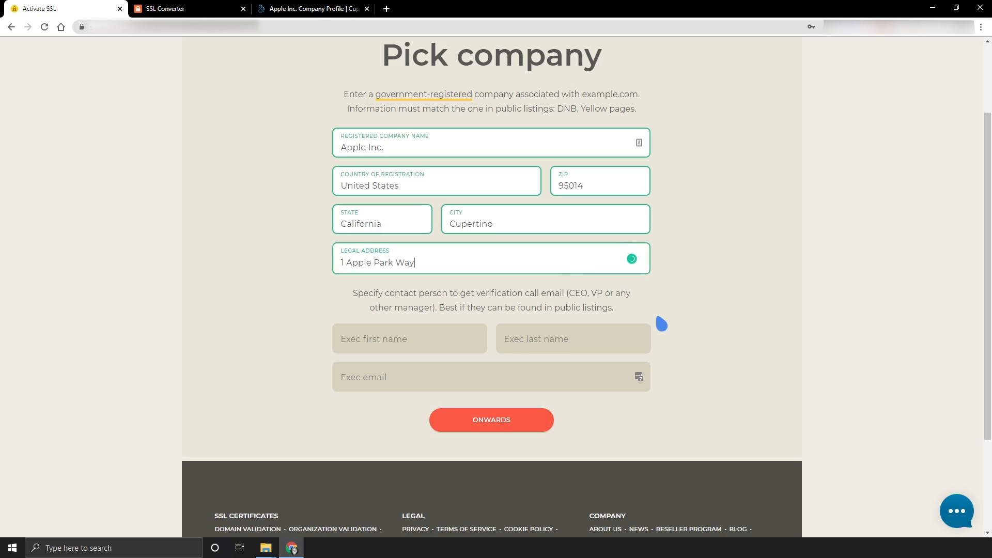
- Fill in the executive contact's first name, last name and e-mail address
left_click(425, 348)
type("Steve")
key("Tab")
type("Job")
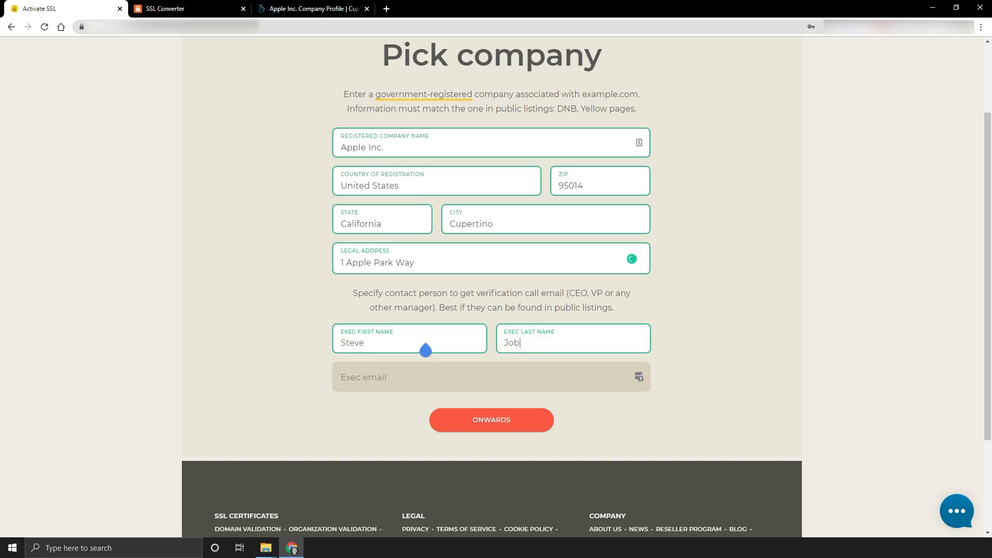
type("s")
key("Tab")
type("example@example.com")
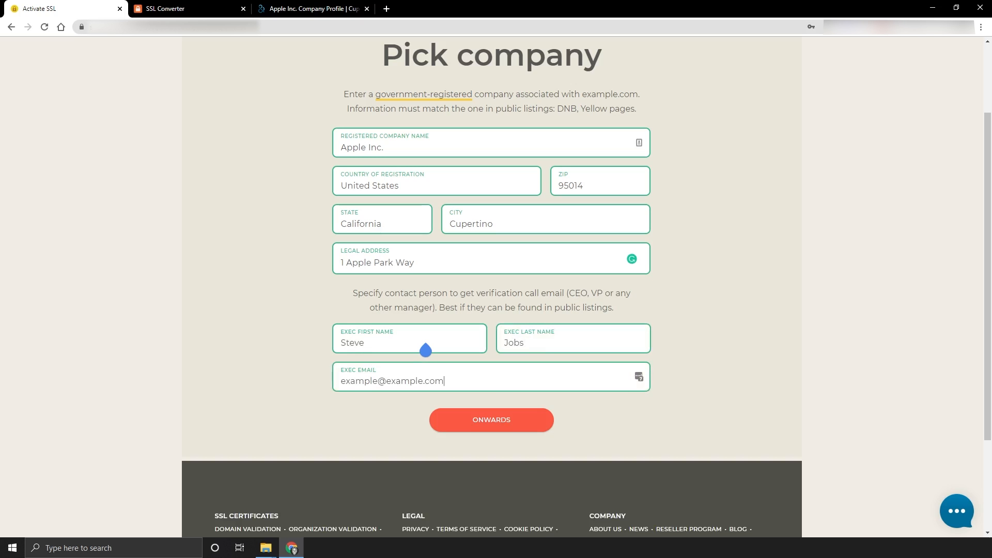
- Submit the company details, then choose email validation at the domain's mailbox and show the address list
left_click(484, 434)
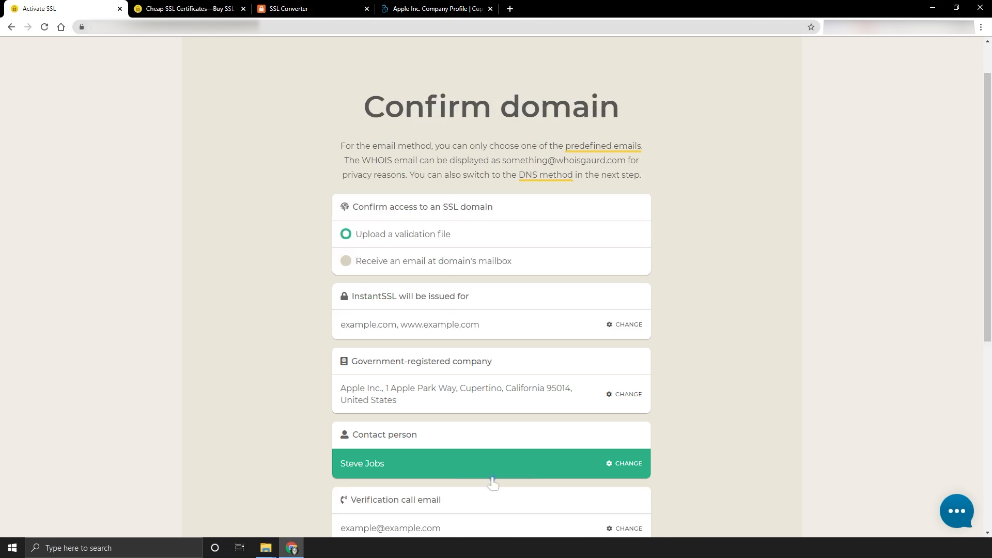
scroll(492, 483, "down", 2)
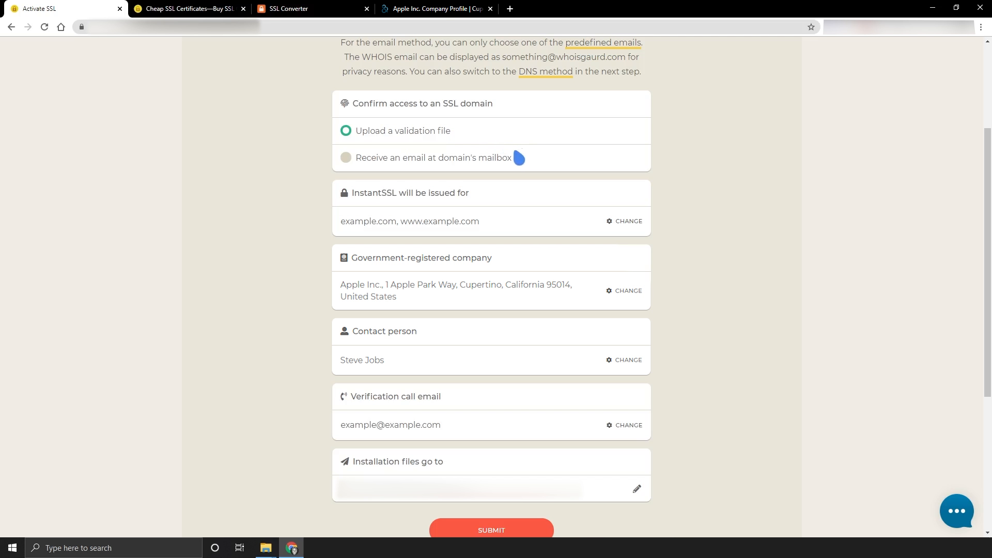
left_click(502, 158)
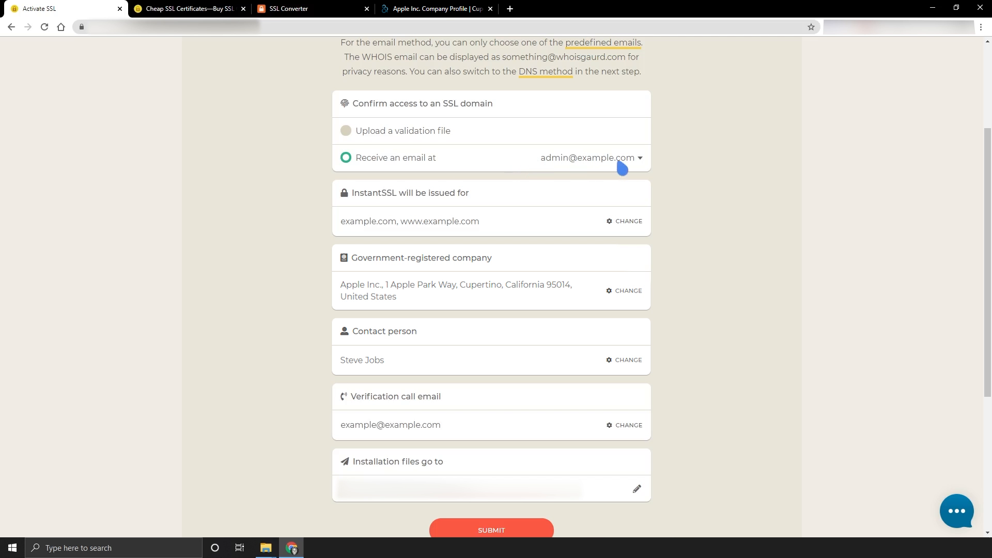
left_click(641, 159)
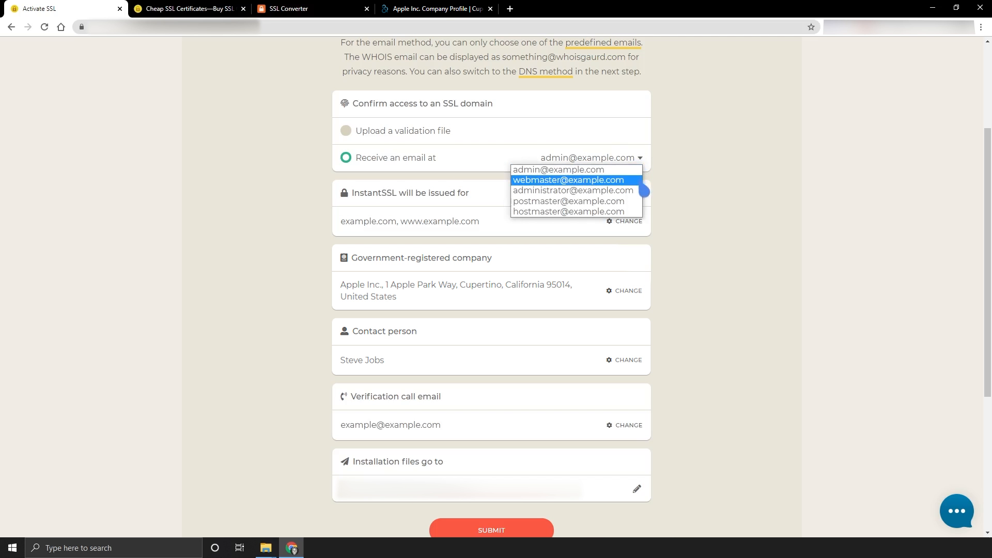